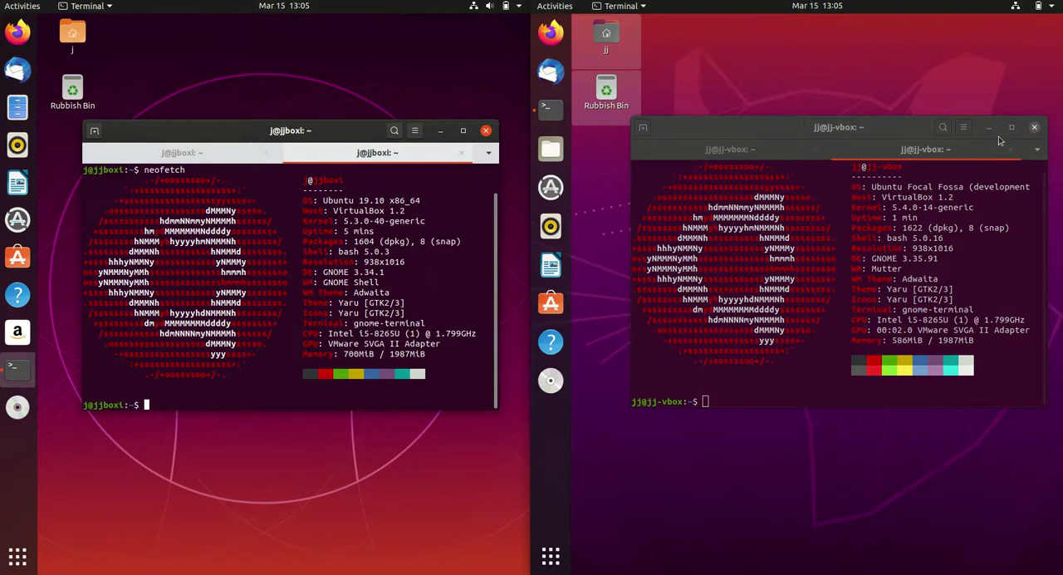
# - Minimize the neofetch terminals on the right and left VMs to reveal both wallpapers
pyautogui.press('super+h')
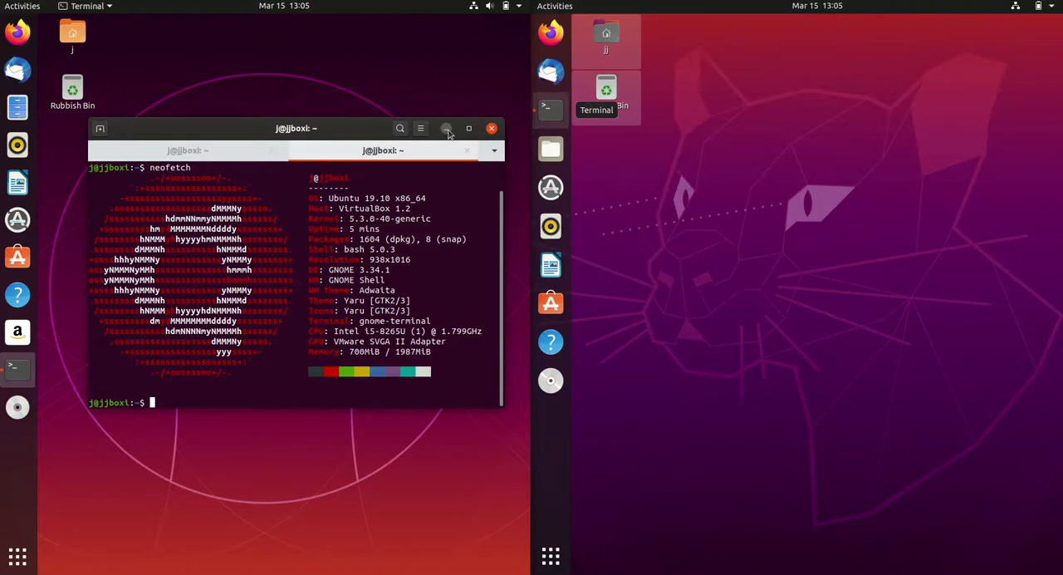
pyautogui.click(441, 131)
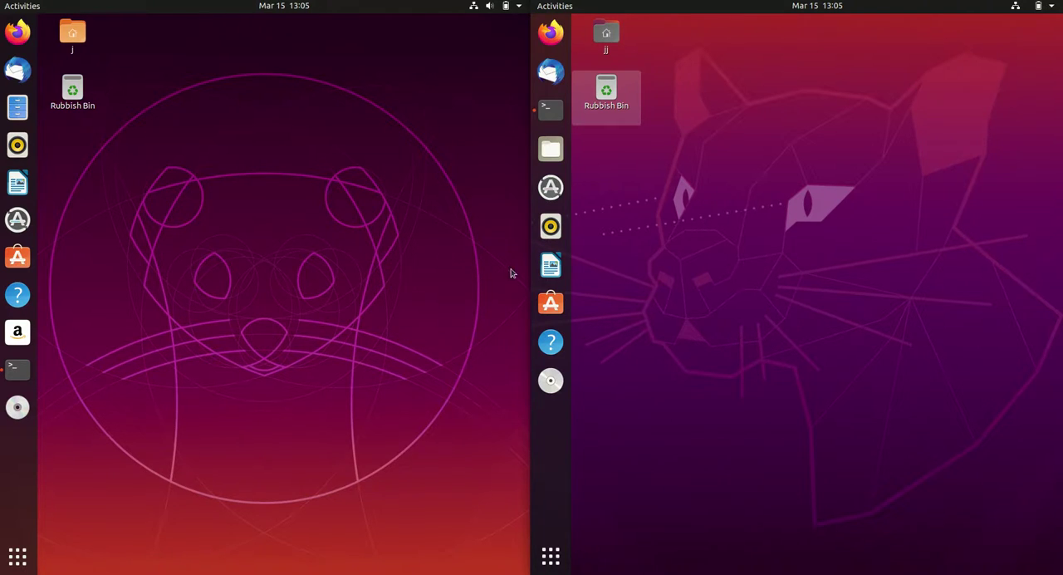
pyautogui.moveTo(194, 103); pyautogui.dragTo(445, 335)
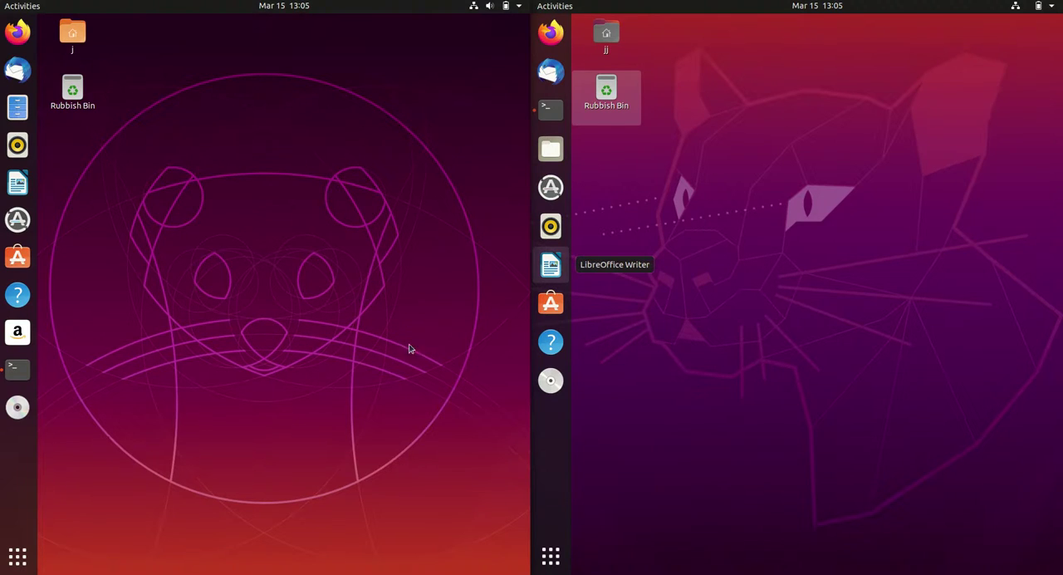
pyautogui.moveTo(782, 160); pyautogui.dragTo(1035, 436)
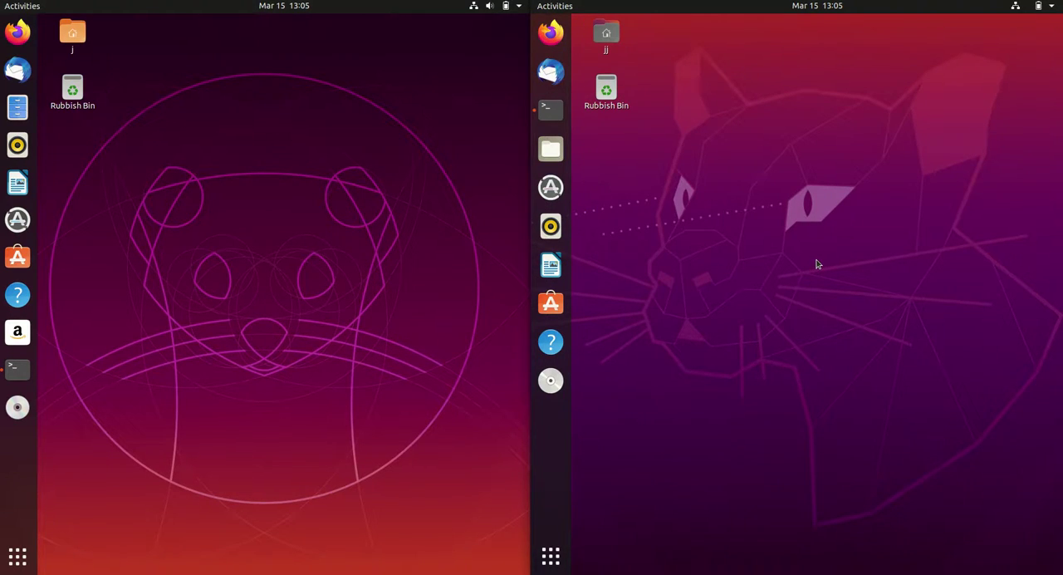
pyautogui.click(72, 38)
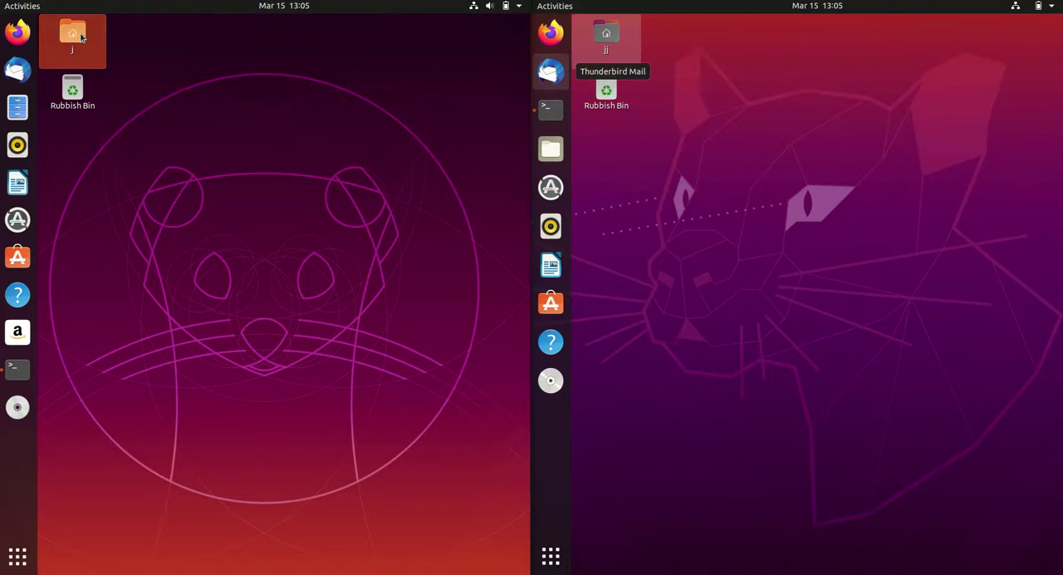
pyautogui.doubleClick(623, 42)
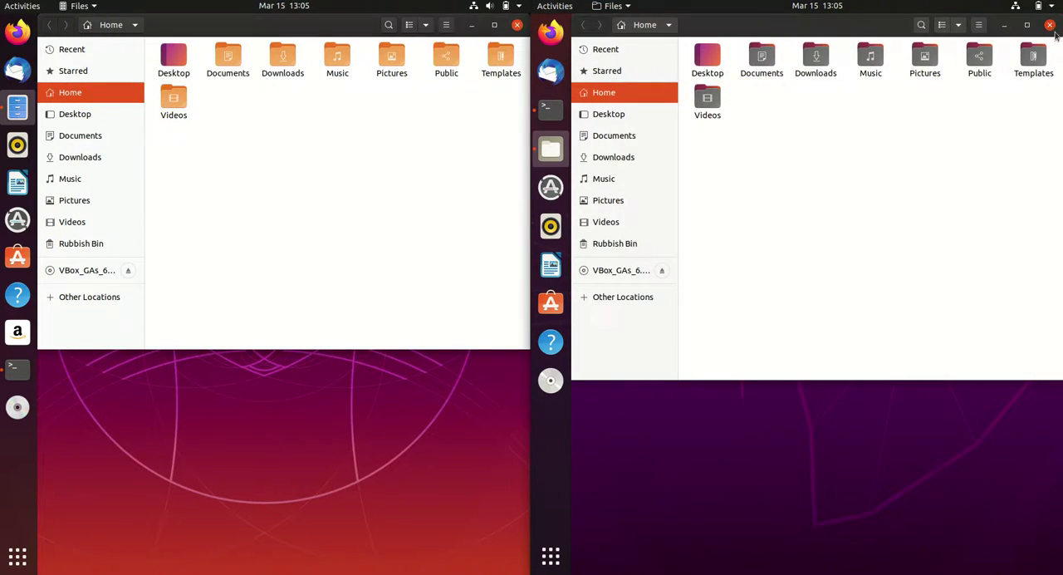
pyautogui.click(1049, 25)
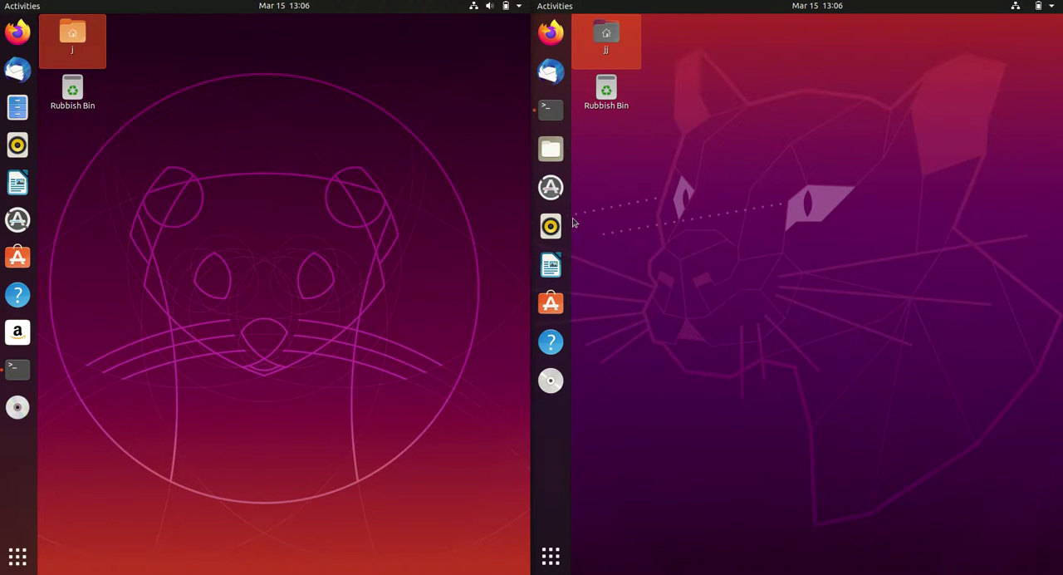
pyautogui.click(551, 109)
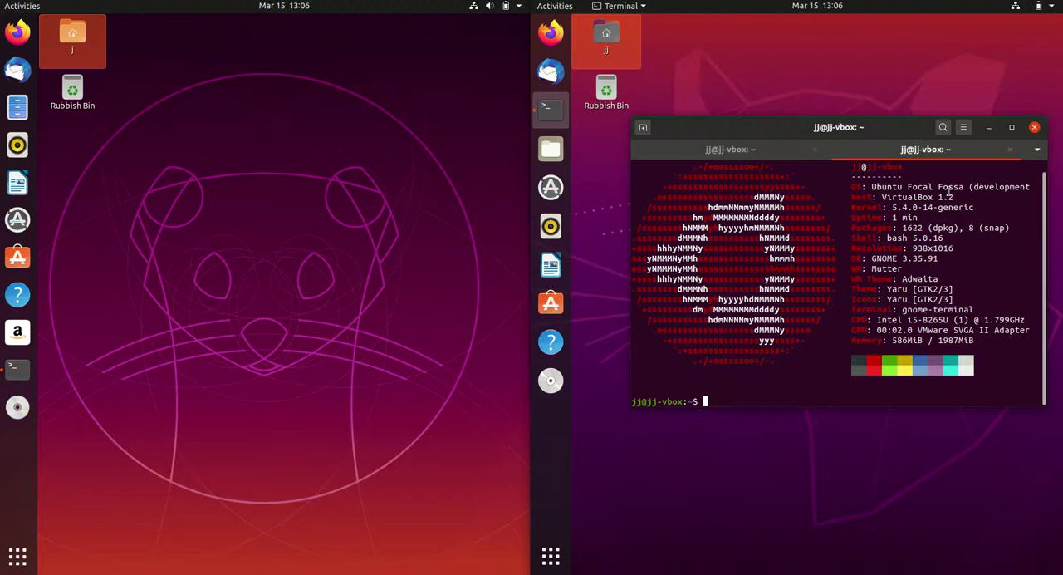
pyautogui.moveTo(940, 186); pyautogui.dragTo(971, 186)
pyautogui.moveTo(884, 141); pyautogui.dragTo(820, 110)
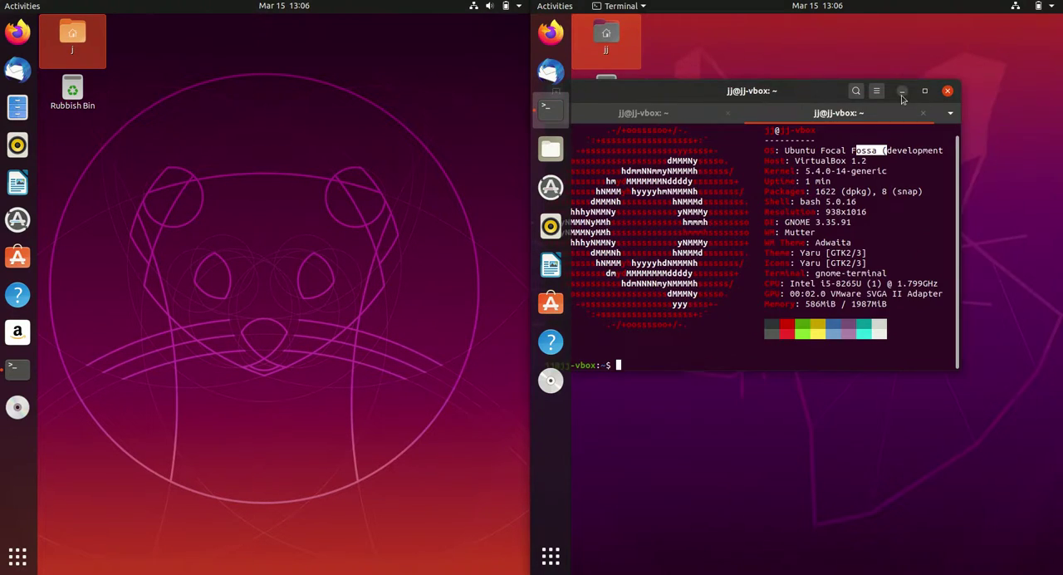
pyautogui.hotkey('ctrl', 'shift', 'w')
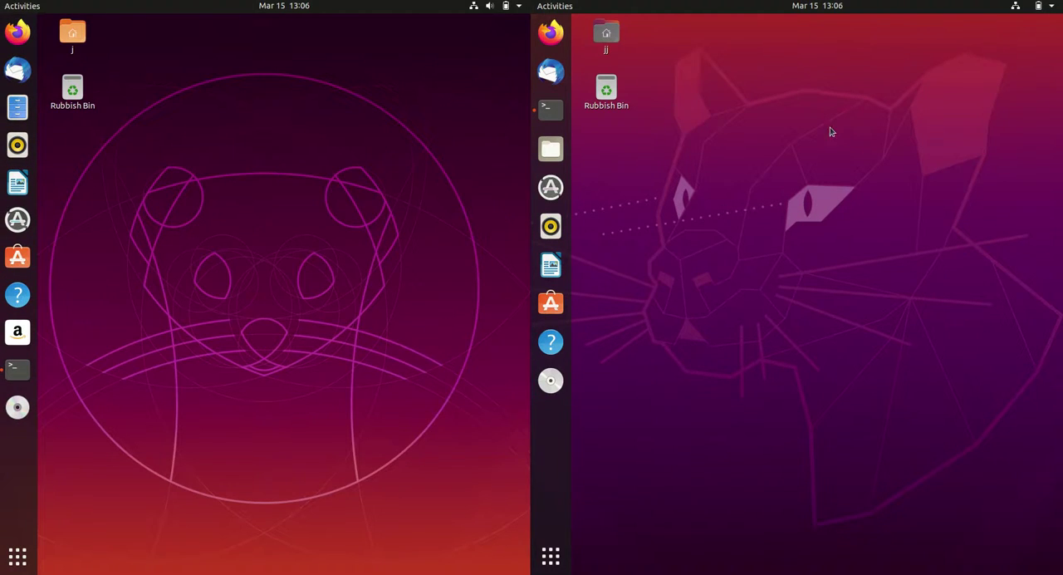
pyautogui.moveTo(793, 128); pyautogui.dragTo(1061, 500)
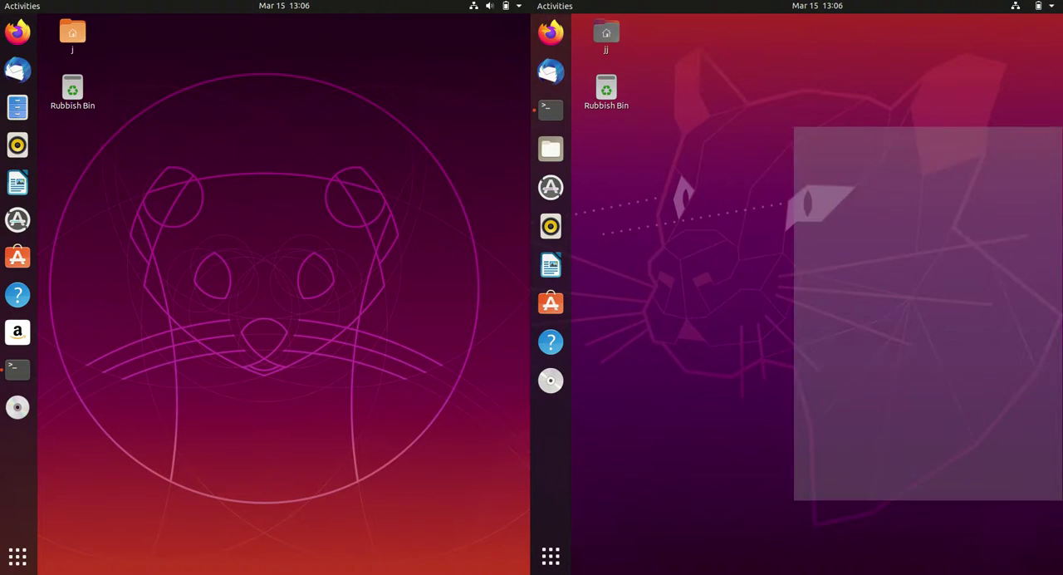
pyautogui.moveTo(650, 31); pyautogui.dragTo(1062, 573)
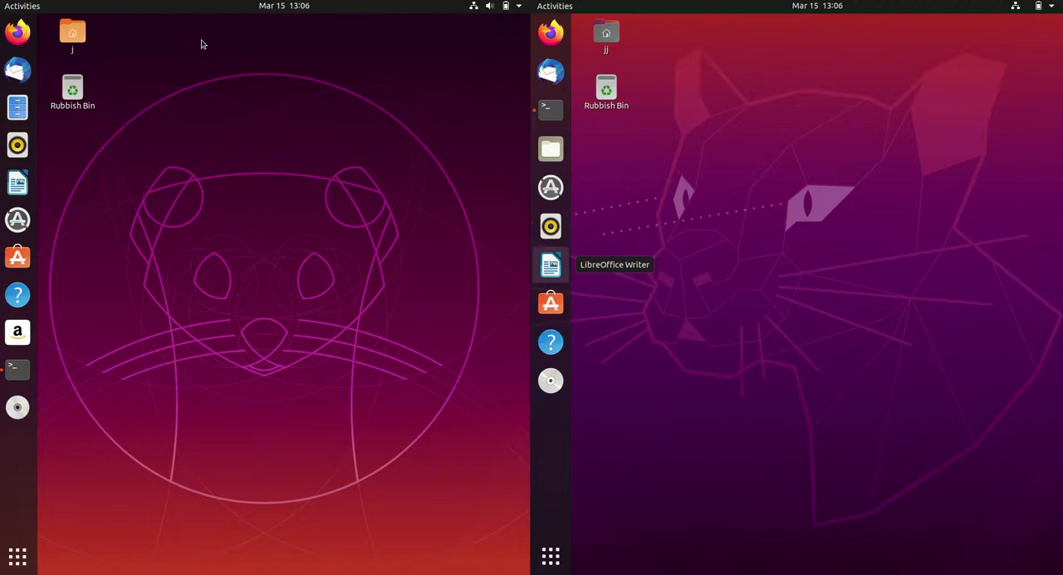
pyautogui.moveTo(206, 28); pyautogui.dragTo(528, 523)
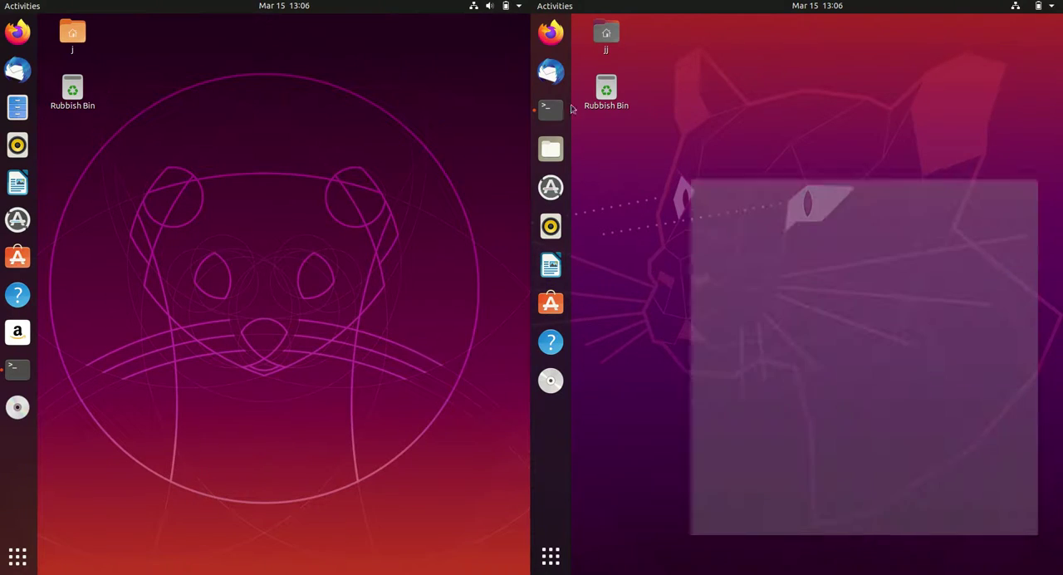
pyautogui.moveTo(690, 182); pyautogui.dragTo(573, 108)
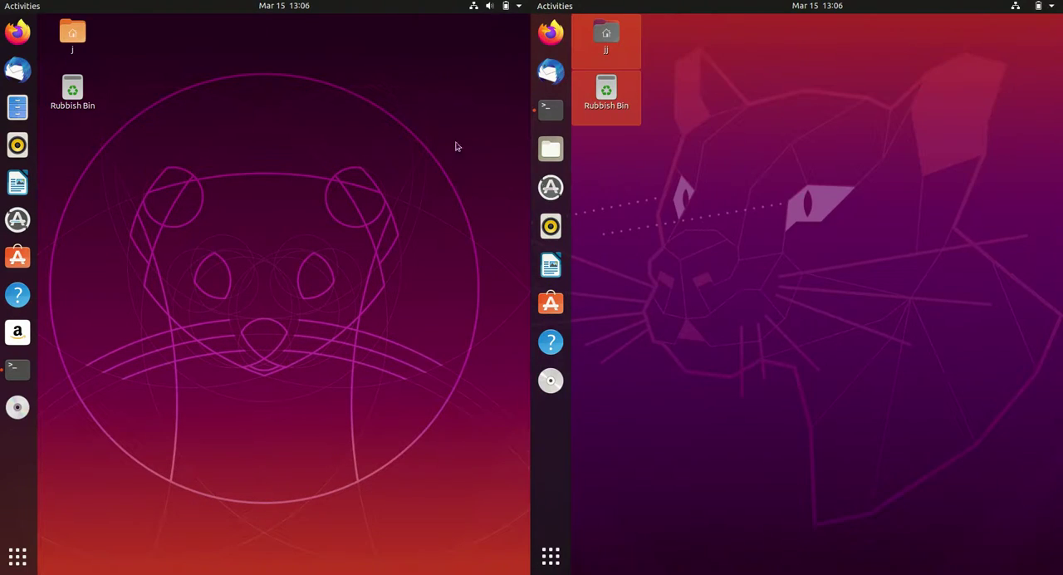
pyautogui.click(857, 316)
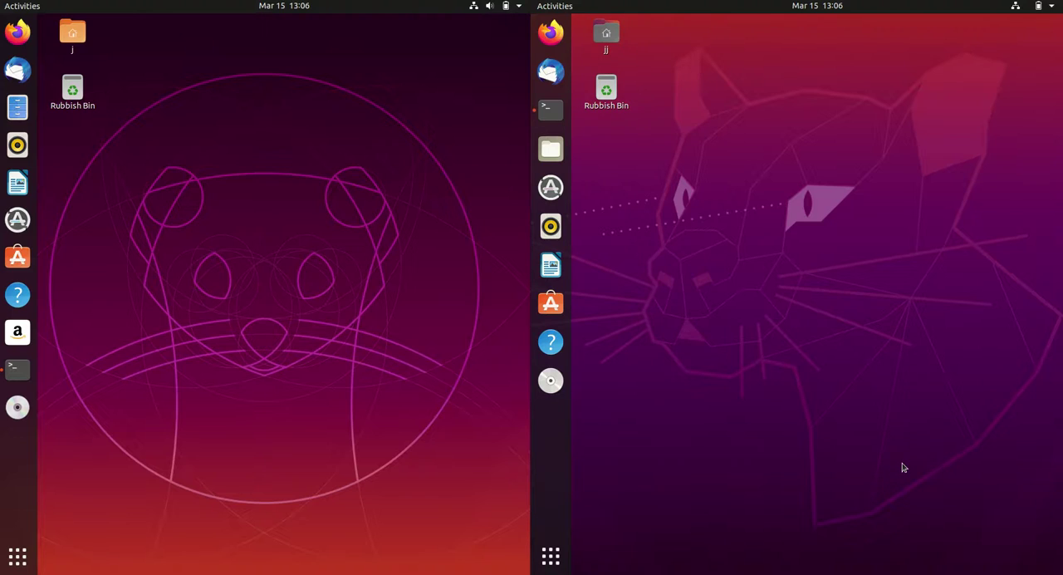